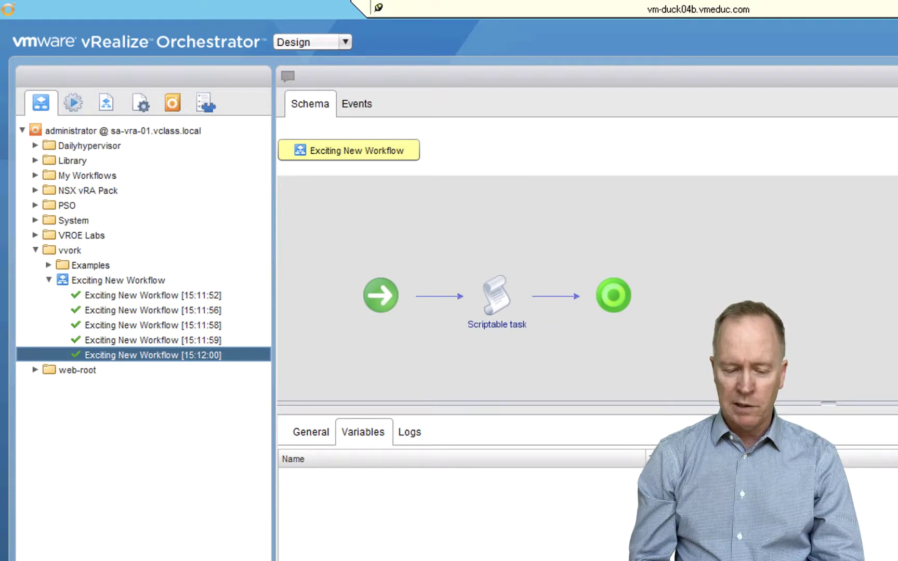
Delete the 15:11:58 run of Exciting New Workflow in the vvork folder and confirm the deletion.
{"action": "left_click", "coordinate": [143, 326]}
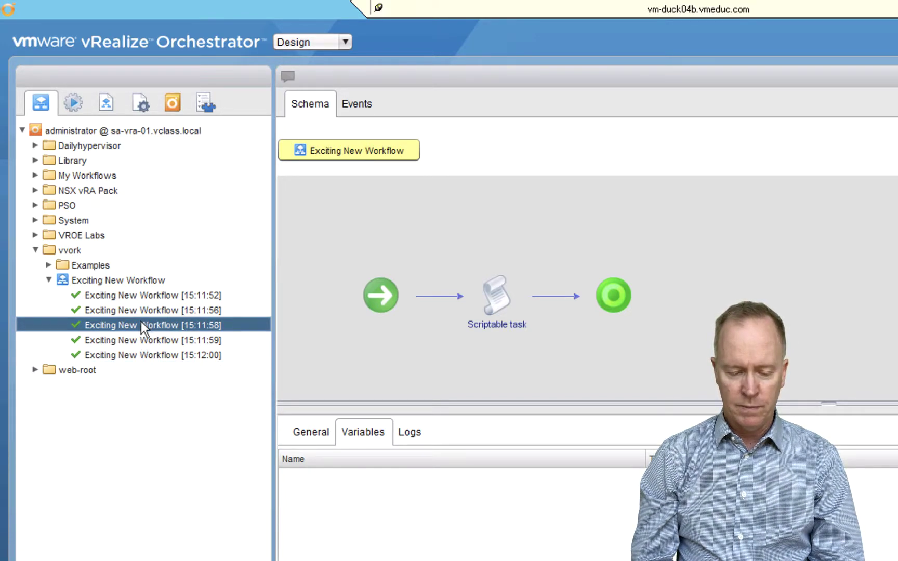
{"action": "right_click", "coordinate": [141, 321]}
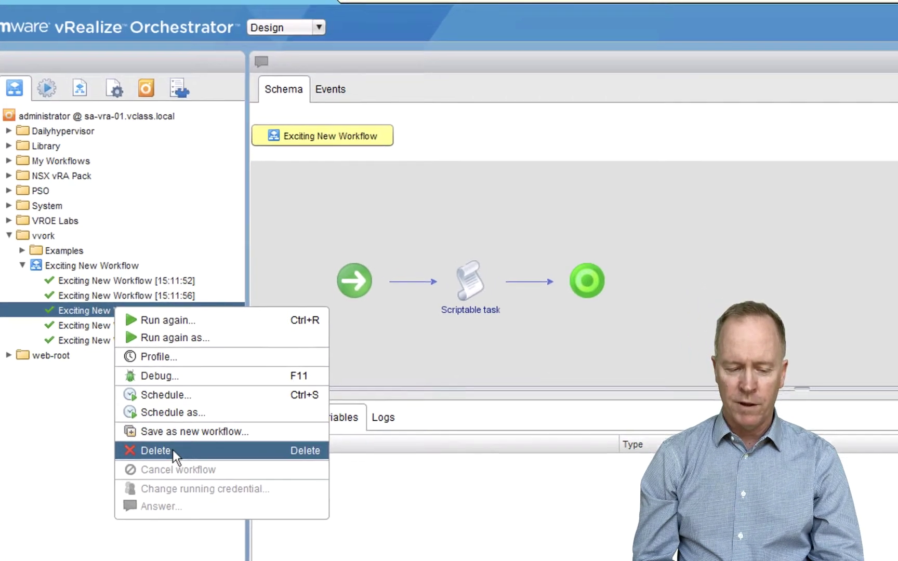
{"action": "left_click", "coordinate": [199, 464]}
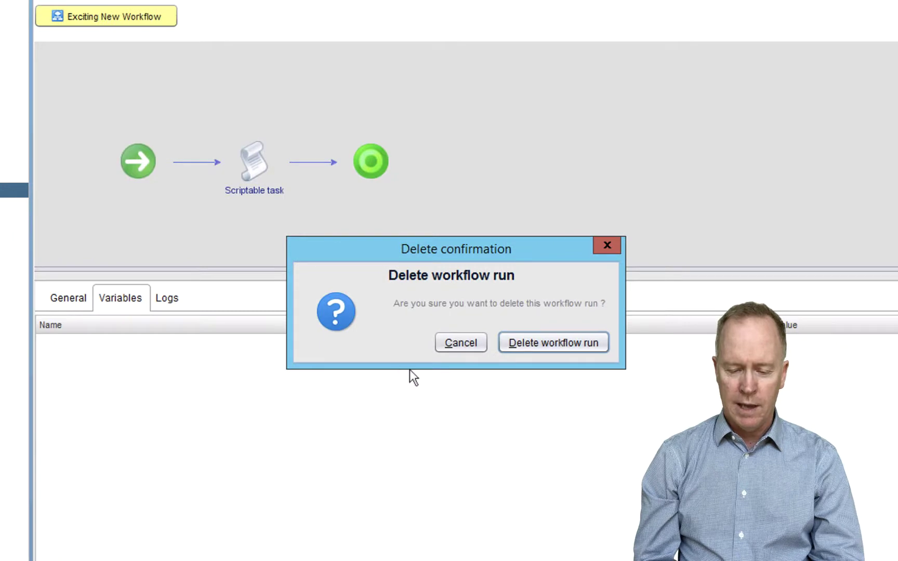
{"action": "left_click", "coordinate": [548, 346]}
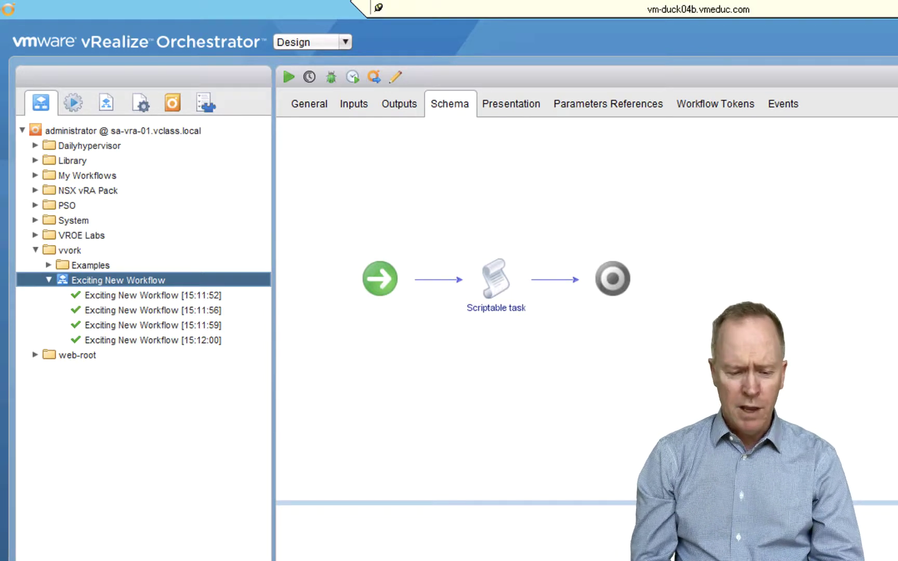
Look through the remaining runs of Exciting New Workflow, and delete all finished runs of that workflow at once.
{"action": "left_click", "coordinate": [176, 295]}
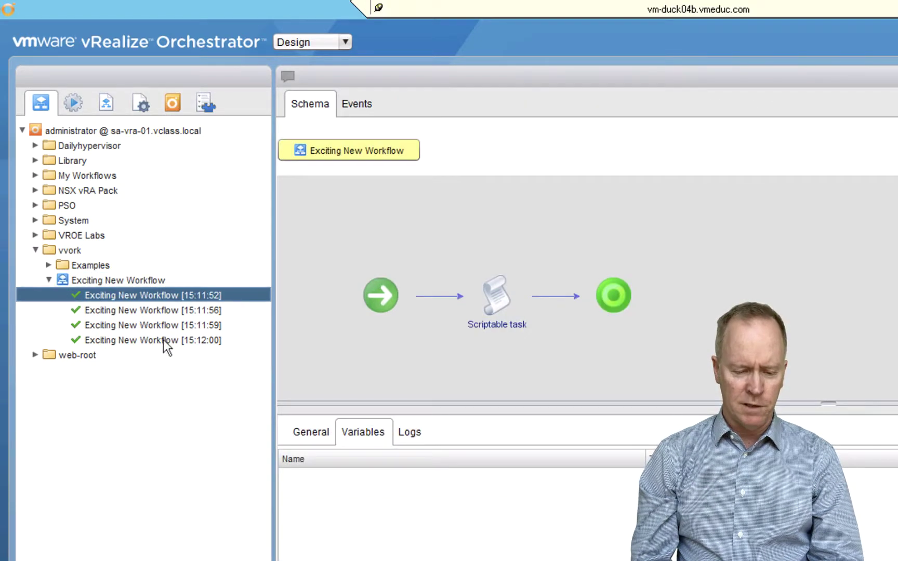
{"action": "left_click", "coordinate": [164, 340]}
{"action": "left_click", "coordinate": [164, 310]}
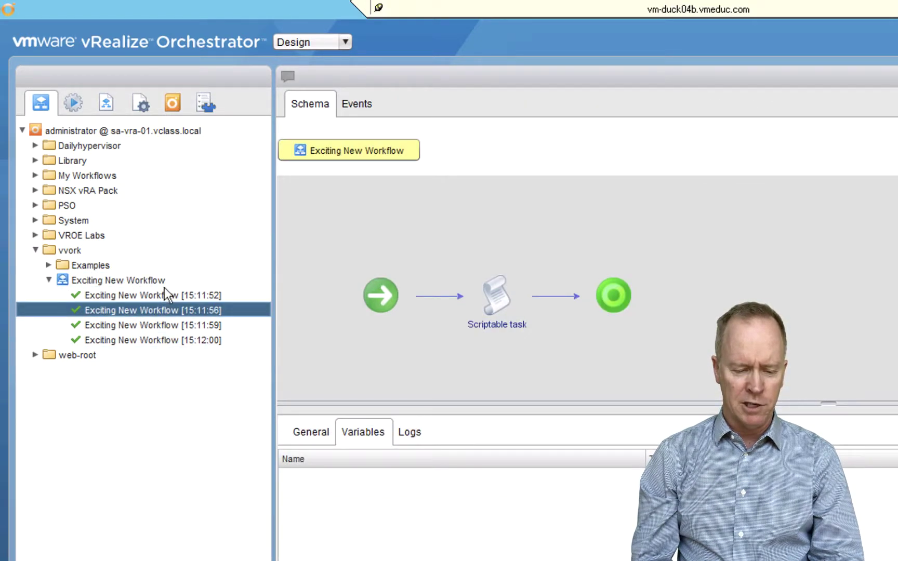
{"action": "key", "text": "Up"}
{"action": "left_click", "coordinate": [158, 326]}
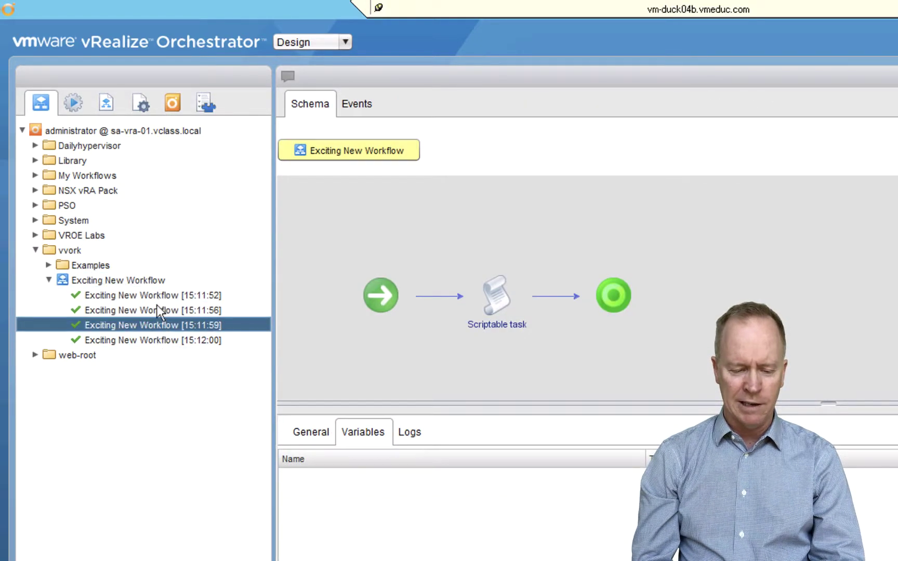
{"action": "left_click", "coordinate": [137, 280]}
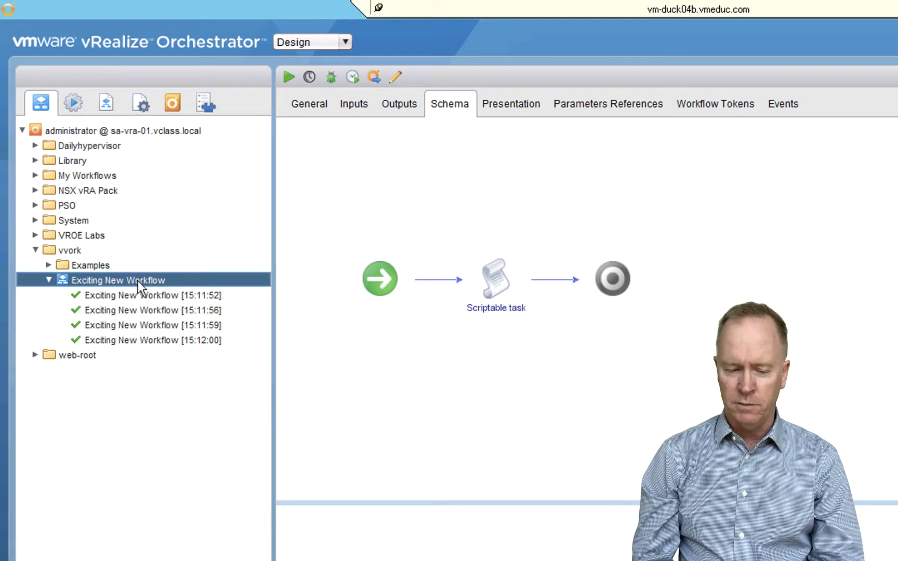
{"action": "right_click", "coordinate": [138, 280]}
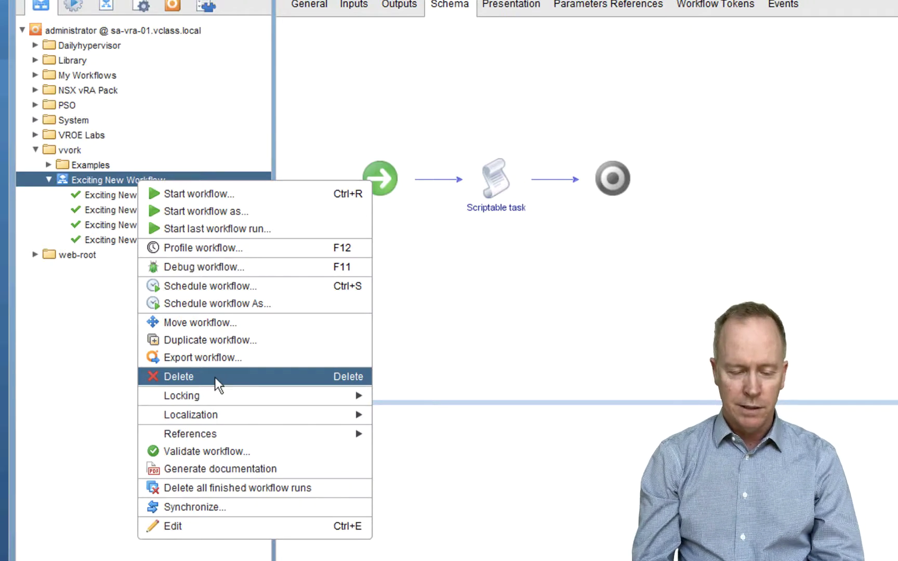
{"action": "left_click", "coordinate": [214, 489]}
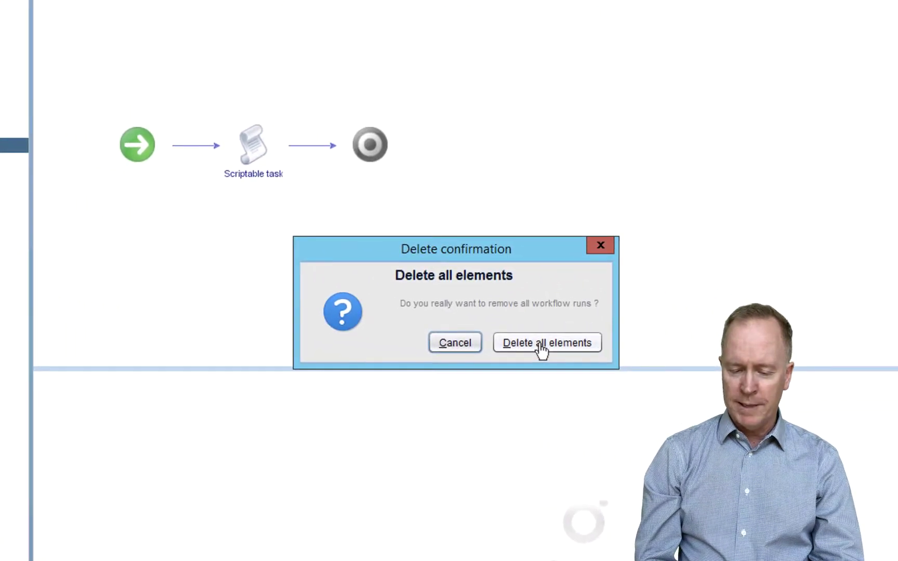
{"action": "left_click", "coordinate": [553, 350]}
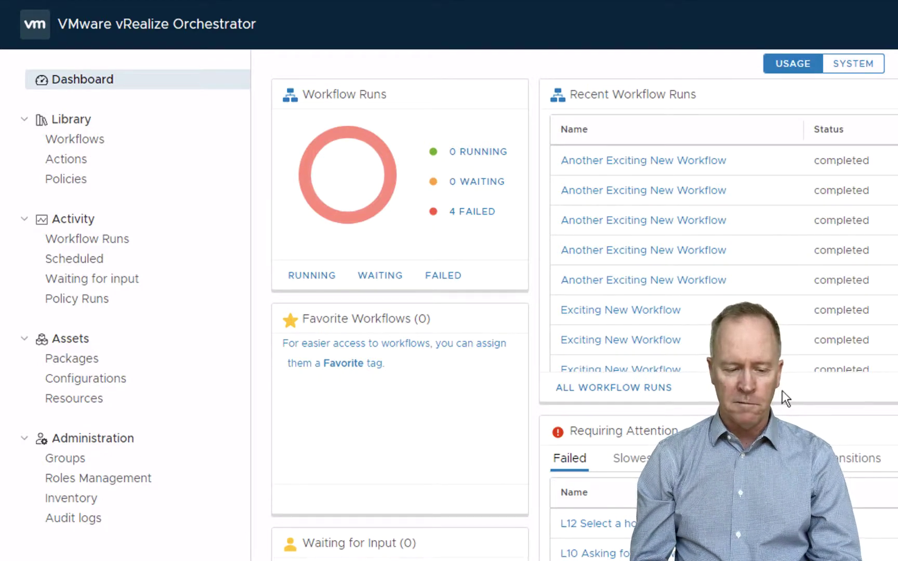
Search the workflow library for "Another" and open Another Exciting New Workflow.
{"action": "left_click", "coordinate": [78, 140]}
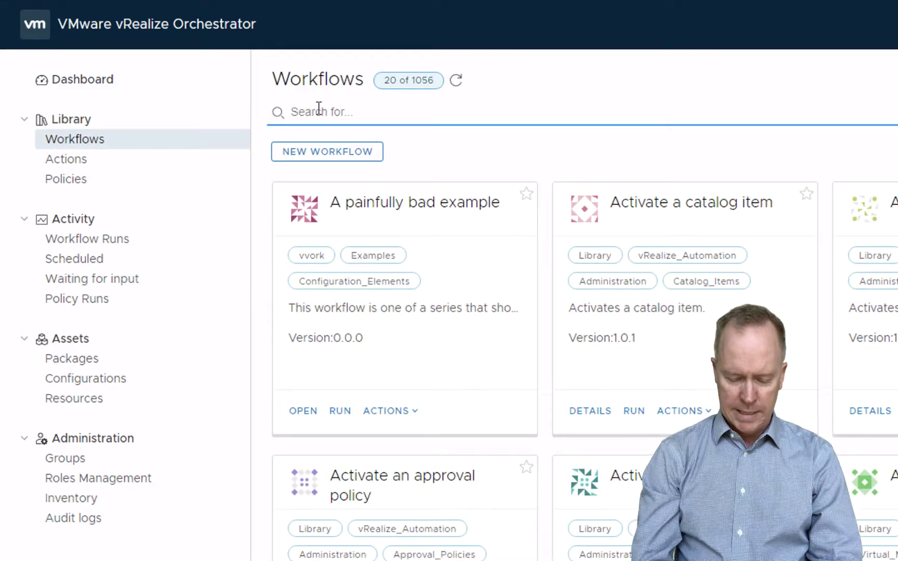
{"action": "type", "text": "Anot"}
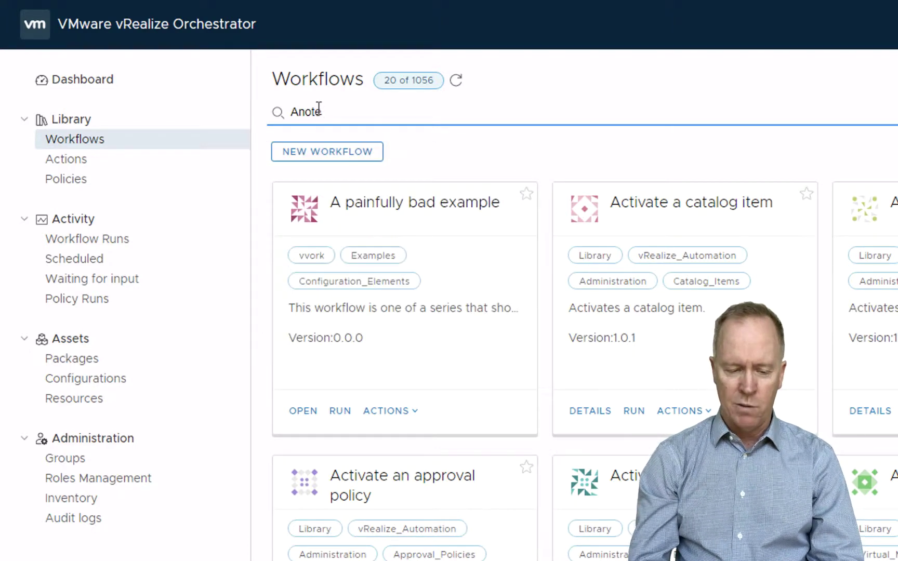
{"action": "type", "text": "her"}
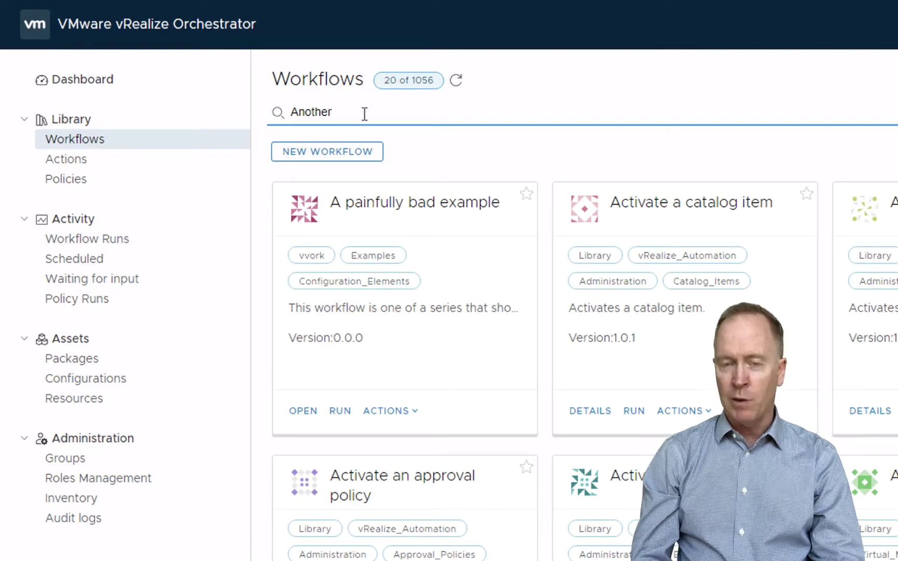
{"action": "key", "text": "Return"}
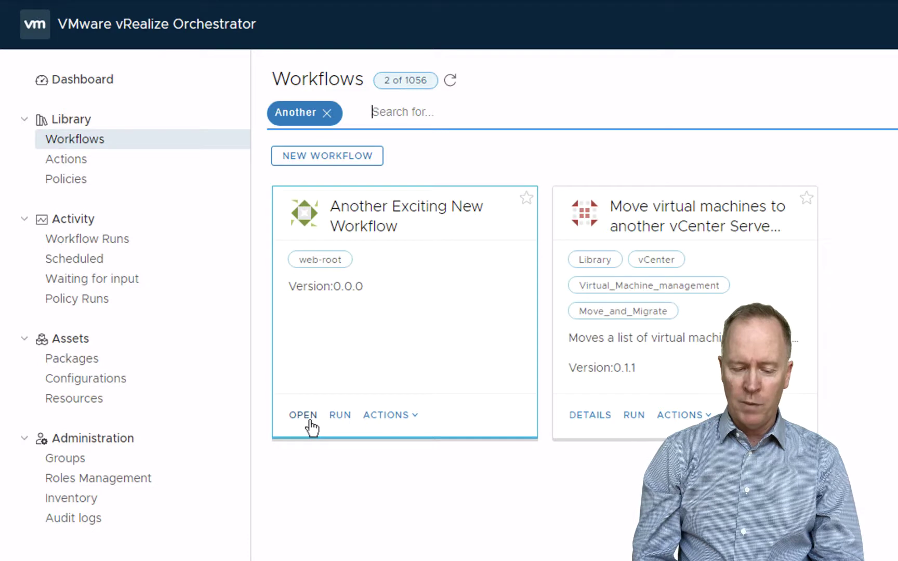
{"action": "left_click", "coordinate": [387, 414]}
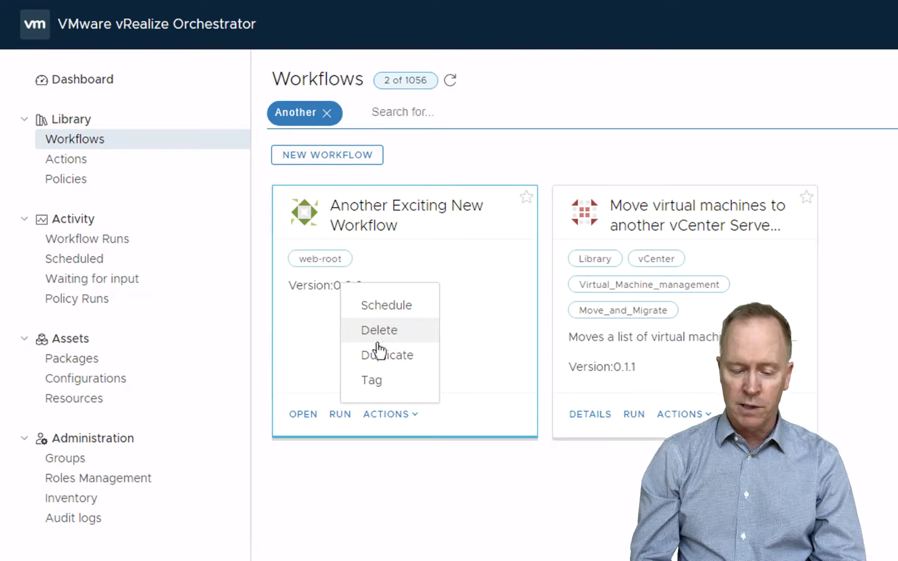
{"action": "left_click", "coordinate": [305, 415]}
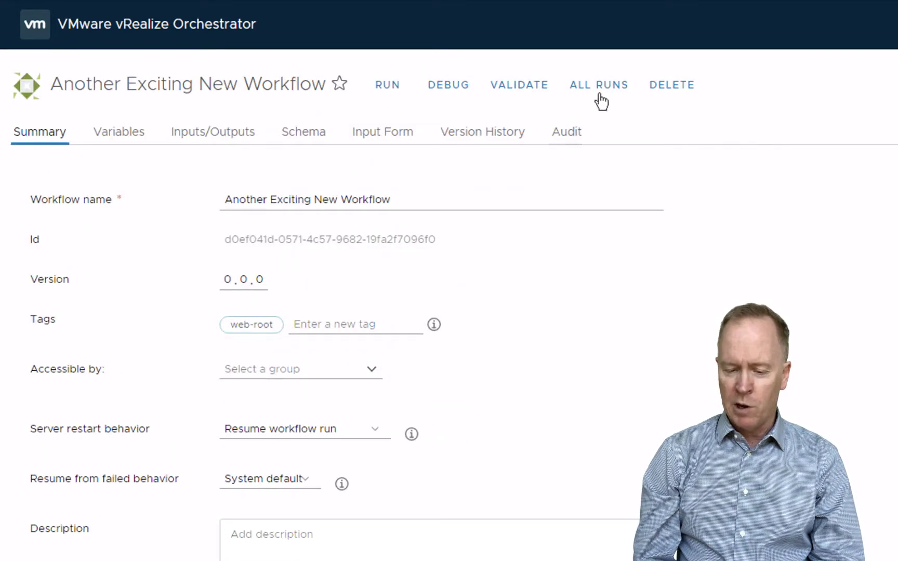
List all runs of Another Exciting New Workflow, then replace the workflow ID filter with a search for "Another".
{"action": "left_click", "coordinate": [606, 93]}
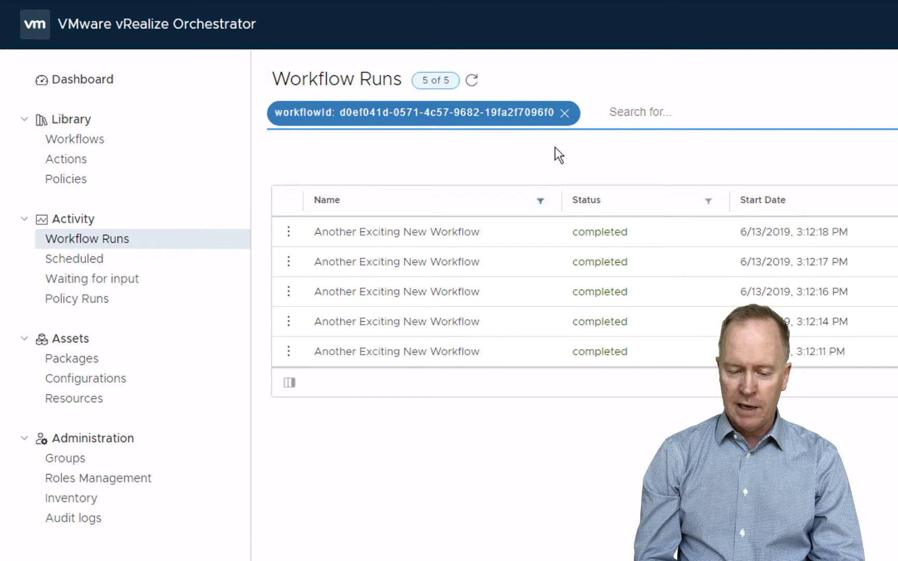
{"action": "left_click", "coordinate": [564, 112]}
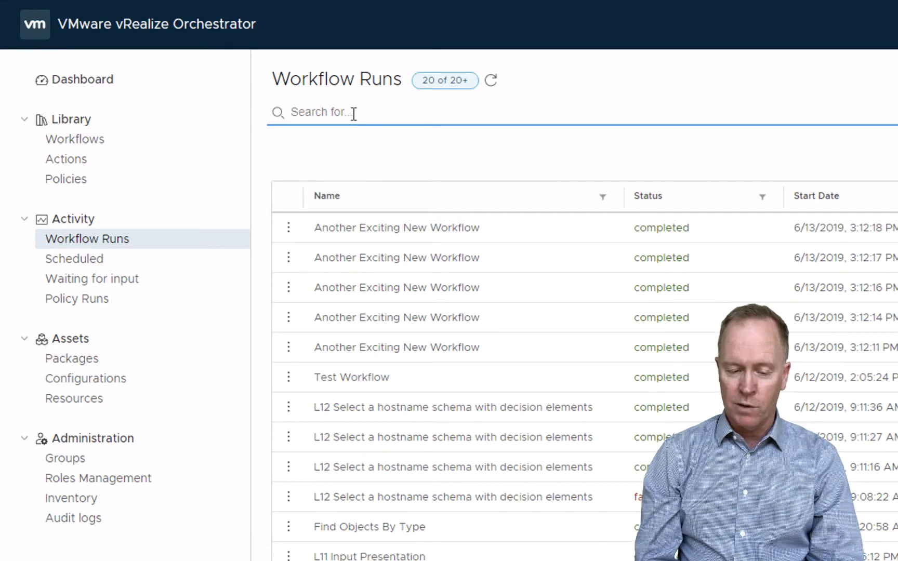
{"action": "type", "text": "And"}
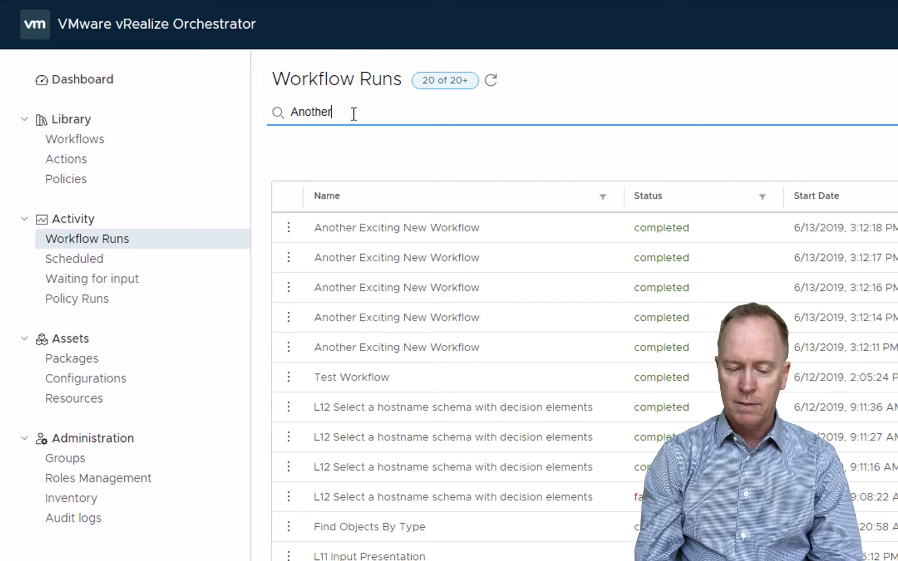
{"action": "type", "text": "ther"}
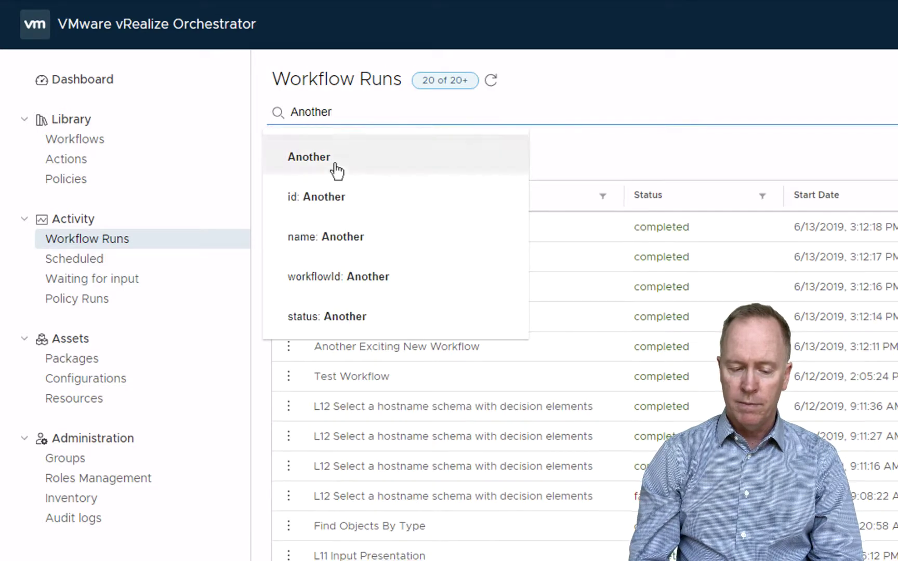
{"action": "left_click", "coordinate": [334, 162]}
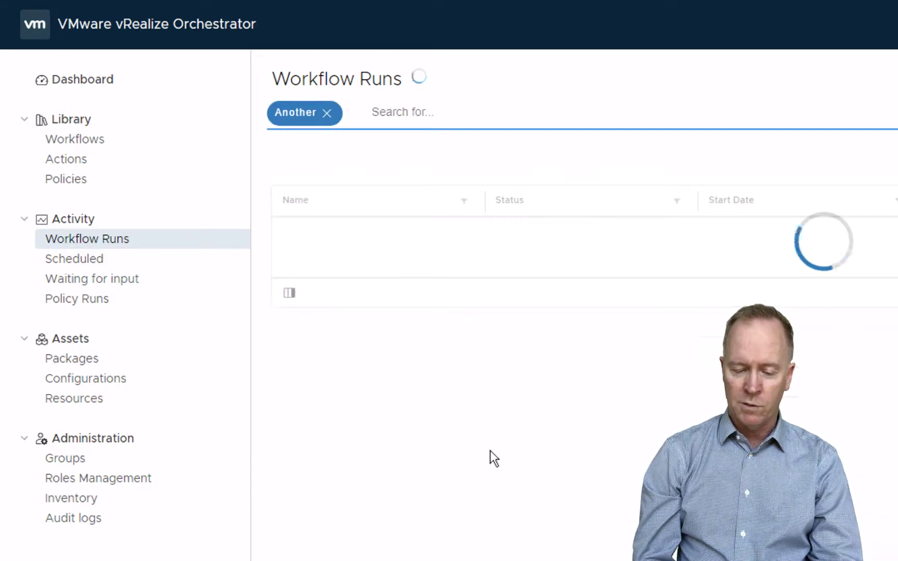
Find Another Exciting New Workflow in the library again with the search "another" and list all its runs.
{"action": "left_click", "coordinate": [84, 144]}
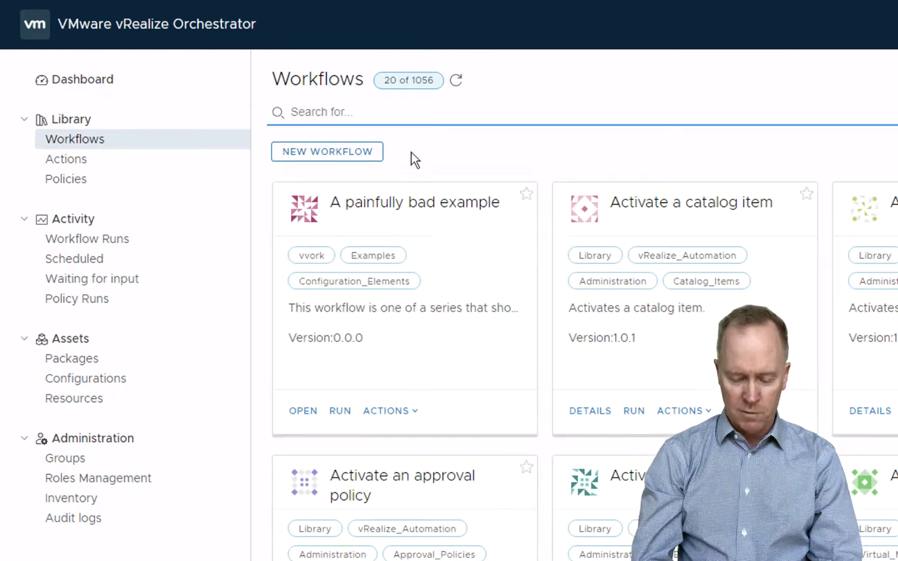
{"action": "type", "text": "andther"}
{"action": "key", "text": "Return"}
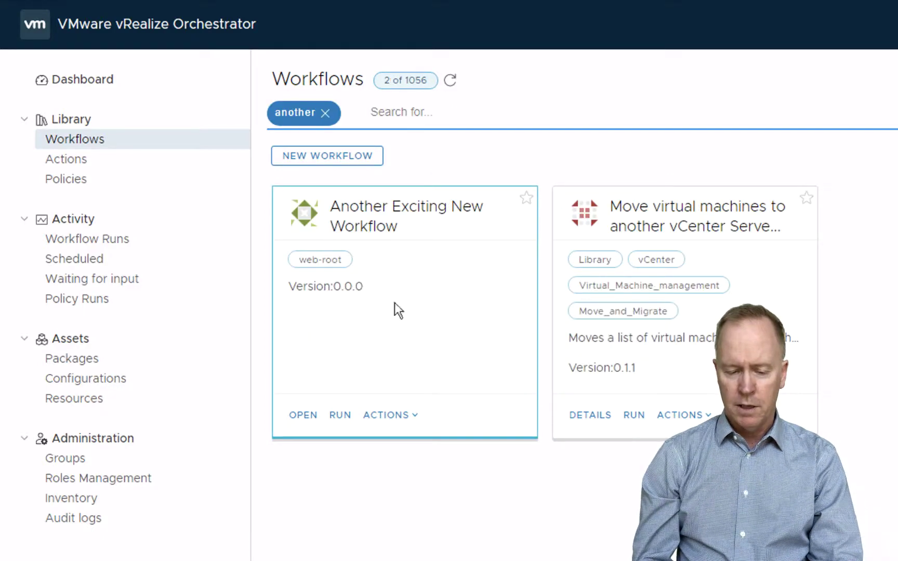
{"action": "left_click", "coordinate": [303, 415]}
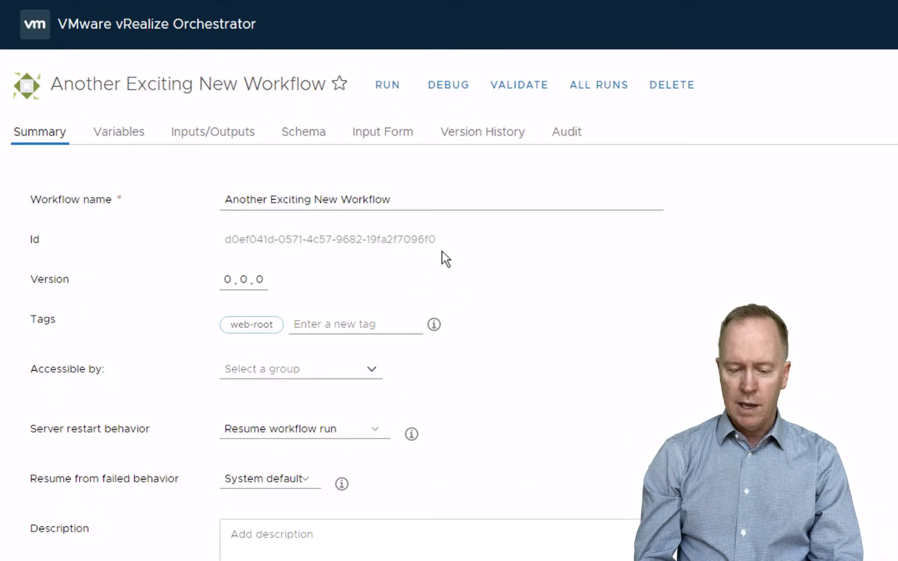
{"action": "left_click", "coordinate": [603, 94]}
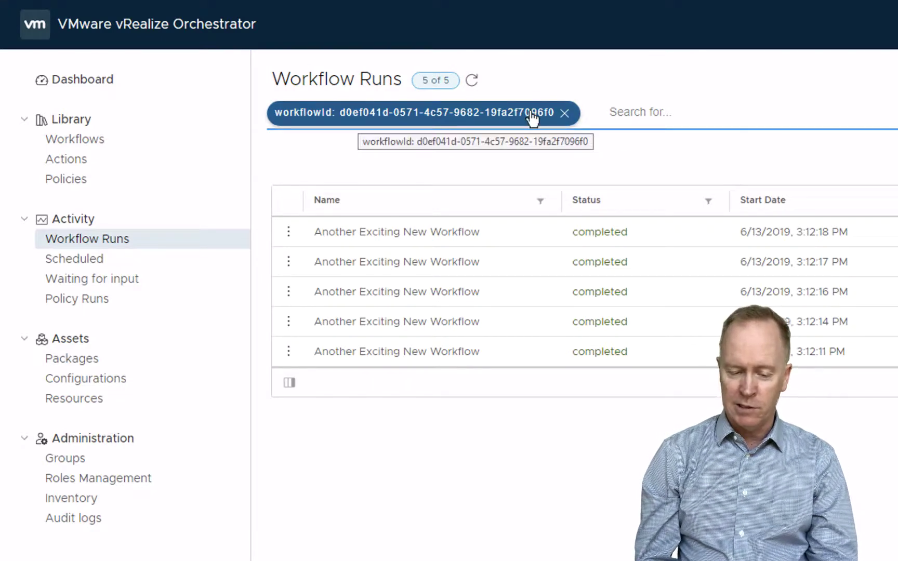
Filter the workflow runs by "Another" instead of the workflow ID and delete the run started at 3:12:16 PM.
{"action": "left_click", "coordinate": [566, 113]}
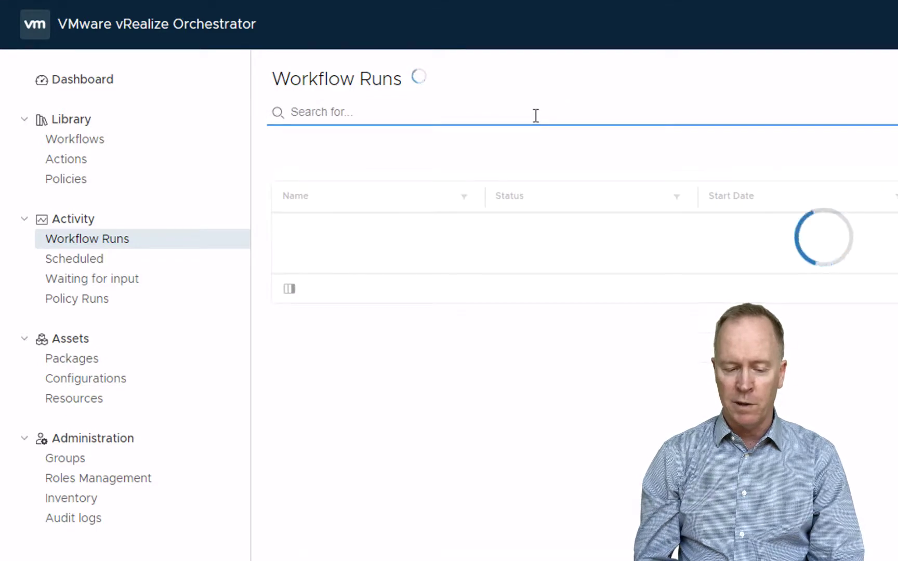
{"action": "type", "text": "Another"}
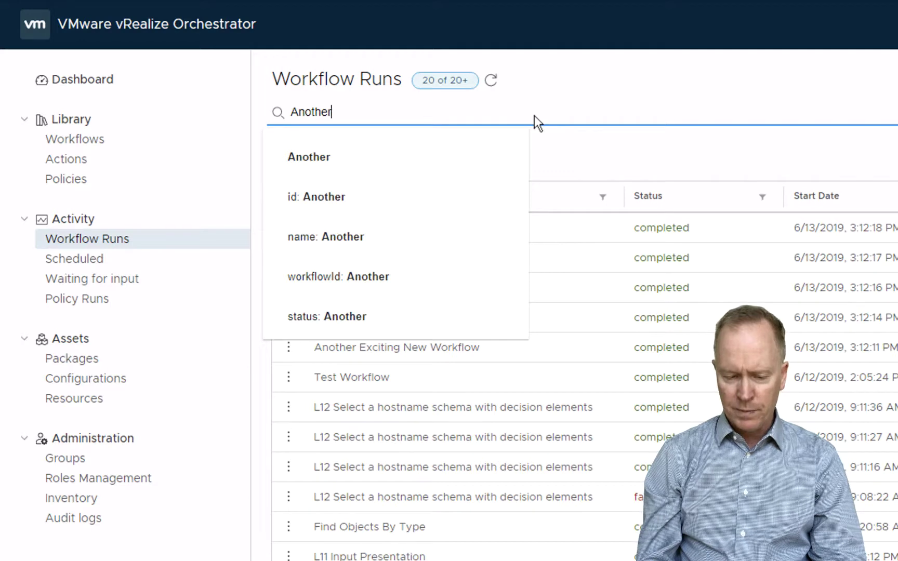
{"action": "key", "text": "Return"}
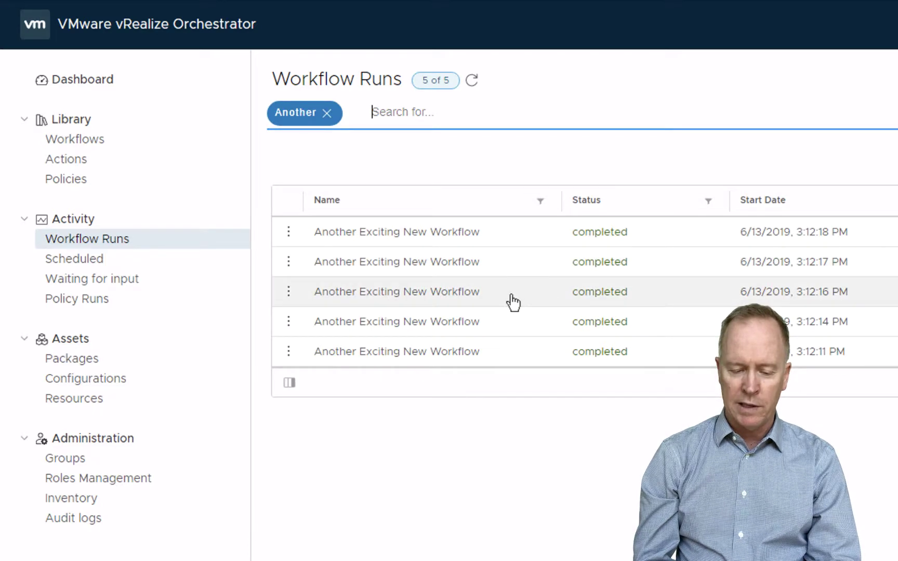
{"action": "left_click", "coordinate": [288, 292]}
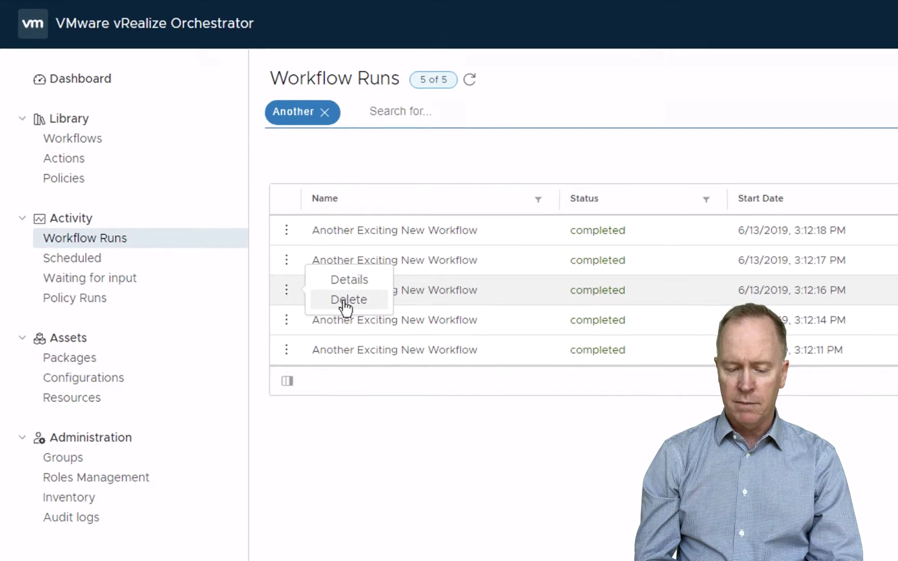
{"action": "left_click", "coordinate": [346, 304]}
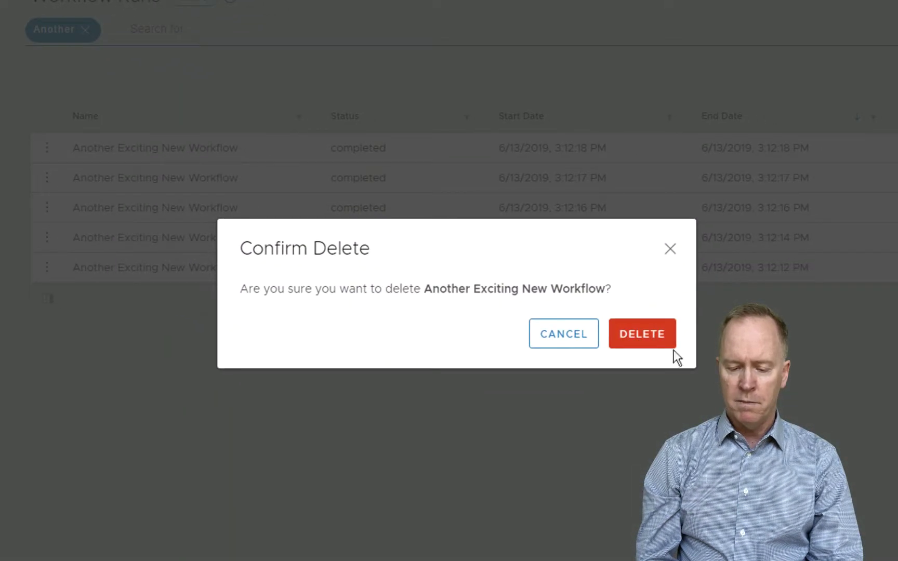
{"action": "left_click", "coordinate": [656, 340]}
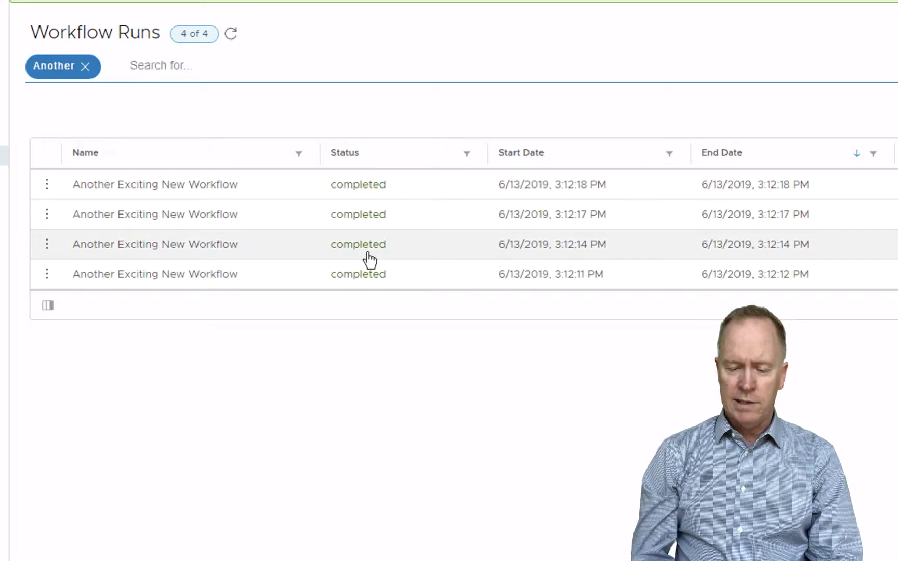
Open the details of the Another Exciting New Workflow run started at 3:12:18 PM.
{"action": "scroll", "coordinate": [367, 253], "scroll_direction": "down", "scroll_amount": 1}
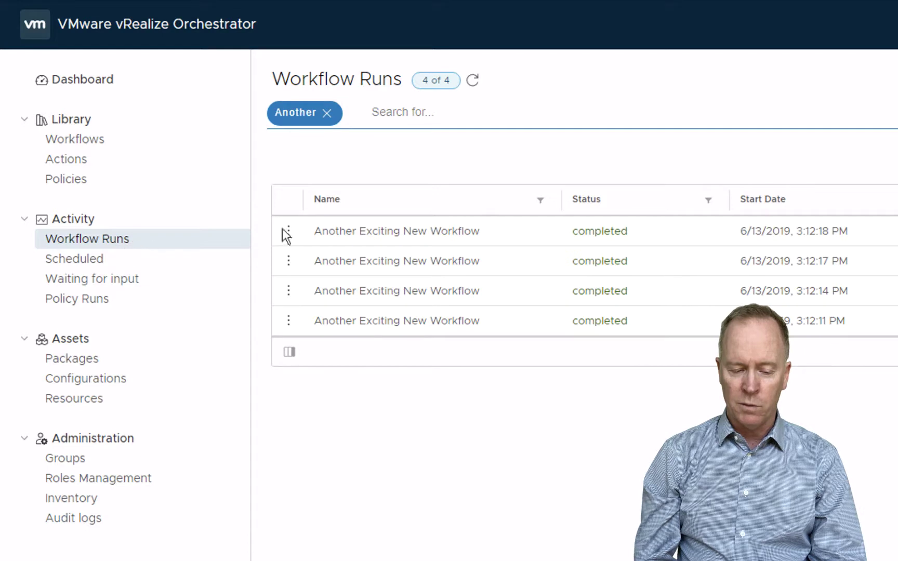
{"action": "left_click", "coordinate": [505, 239]}
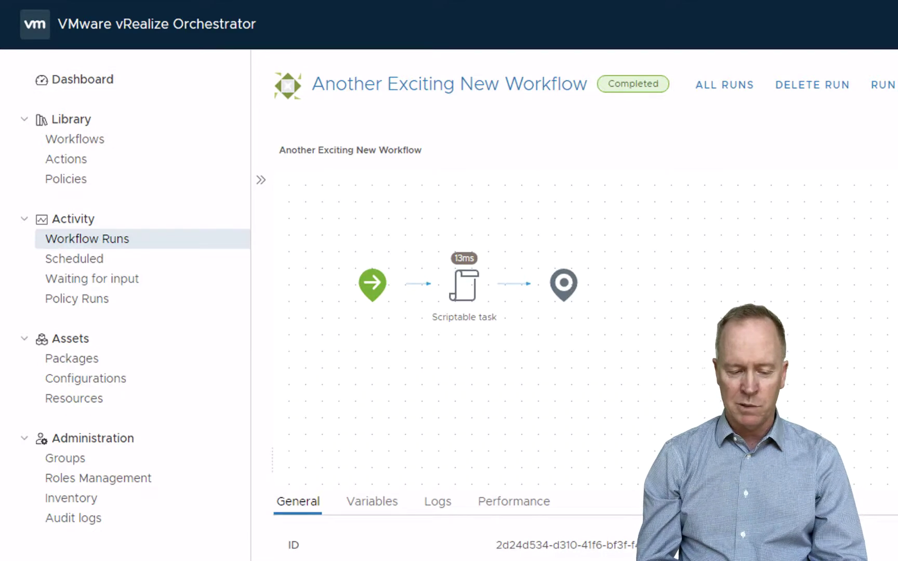
Return to the workflow library, search for "another", and display all runs of Another Exciting New Workflow from its editor.
{"action": "left_click", "coordinate": [58, 140]}
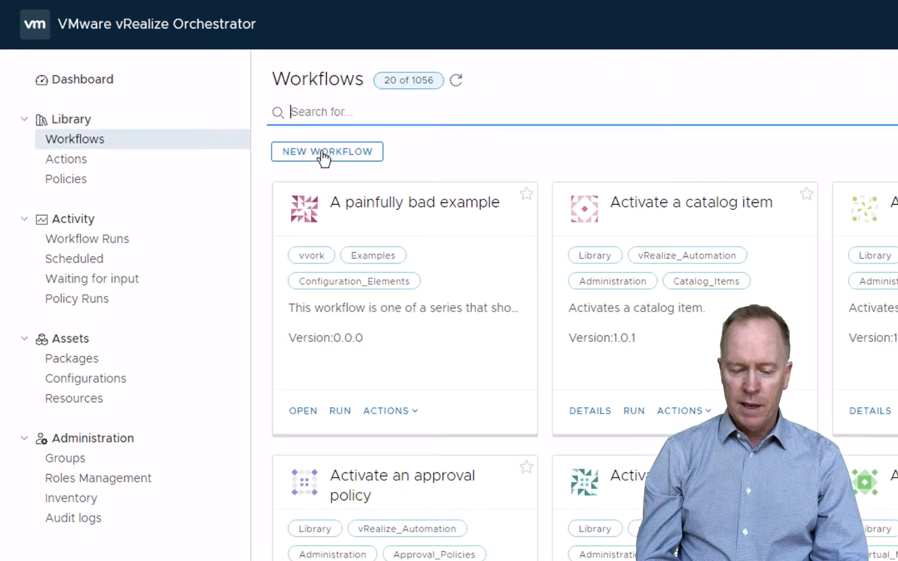
{"action": "left_click", "coordinate": [359, 106]}
{"action": "type", "text": "another"}
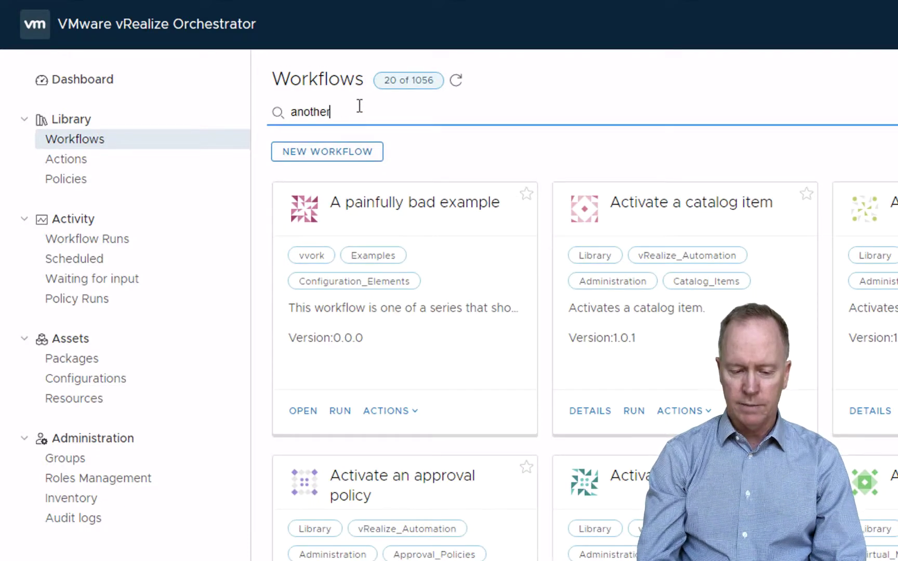
{"action": "key", "text": "Return"}
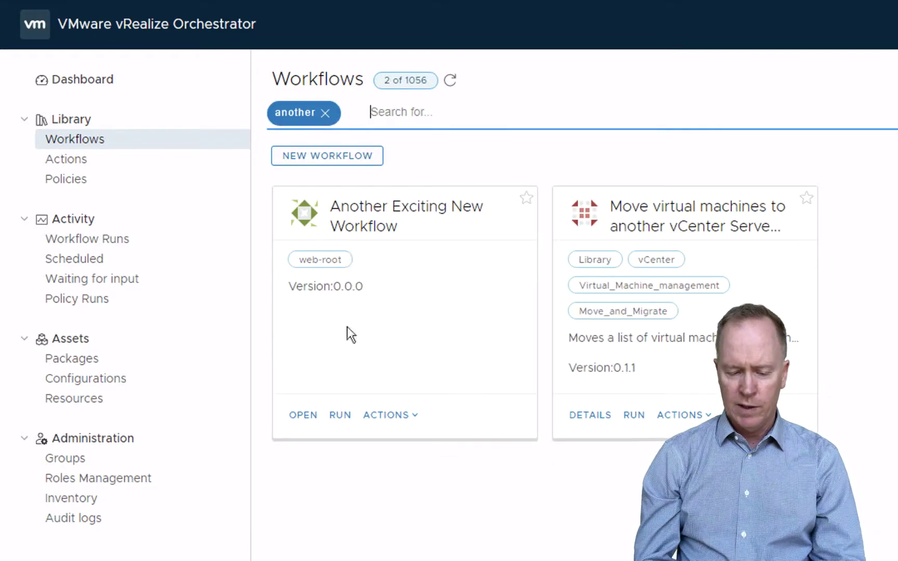
{"action": "left_click", "coordinate": [309, 414]}
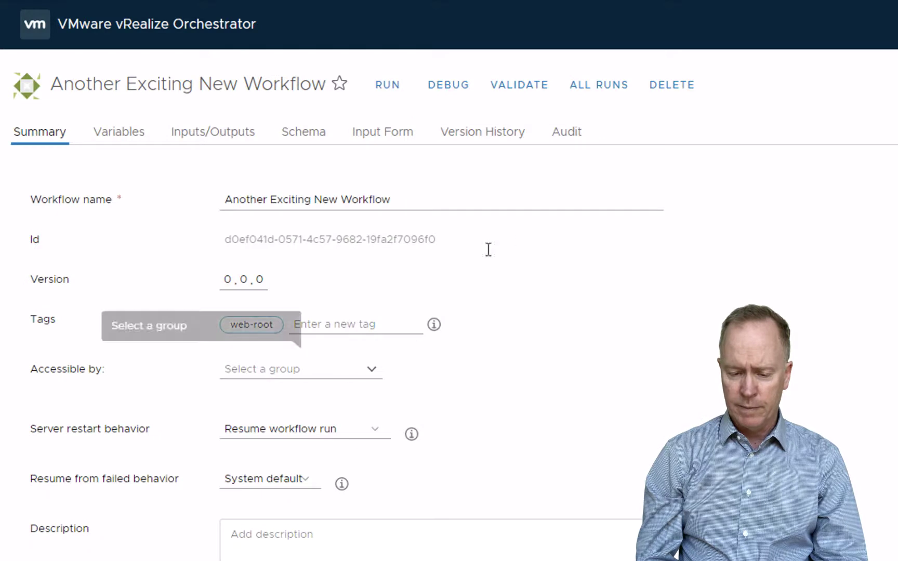
{"action": "left_click", "coordinate": [592, 87]}
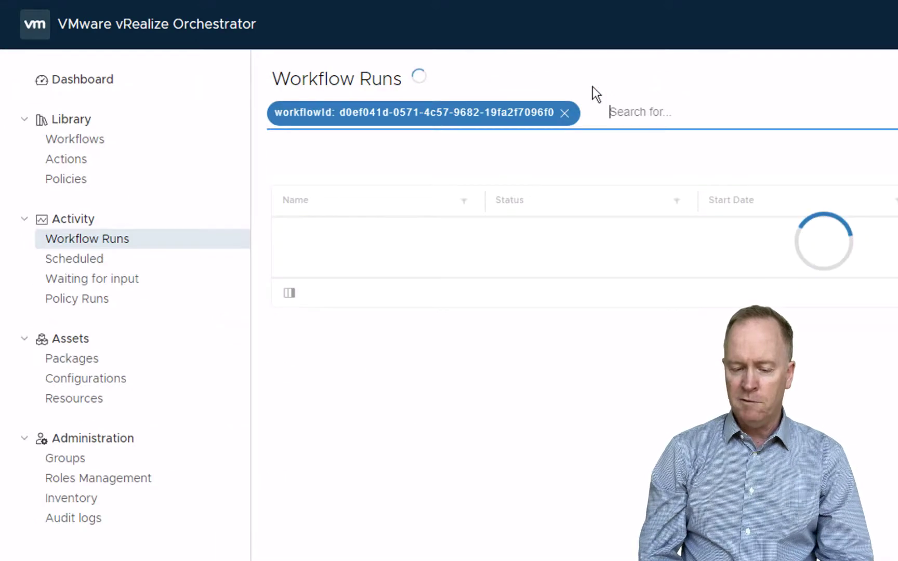